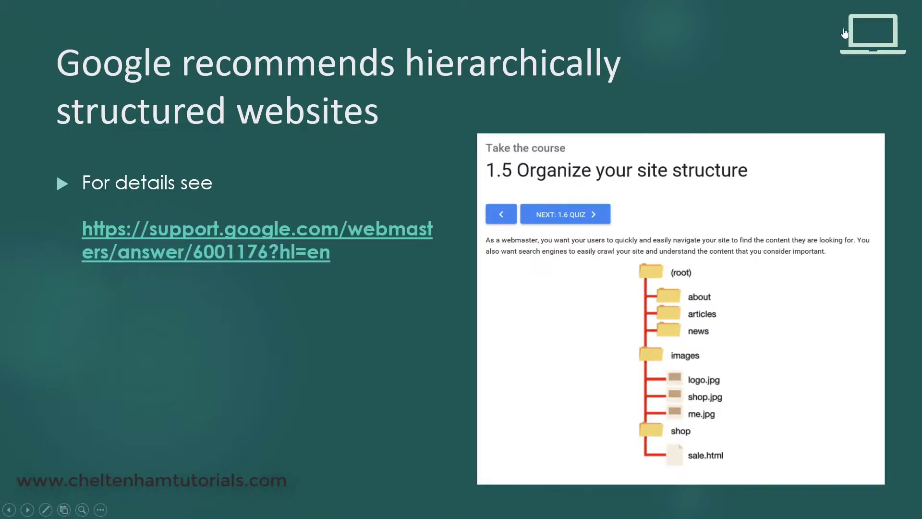
- Open Google's SEO Starter Guide from the laptop link icon on the hierarchical-structure slide
{"action": "left_click", "coordinate": [866, 36]}
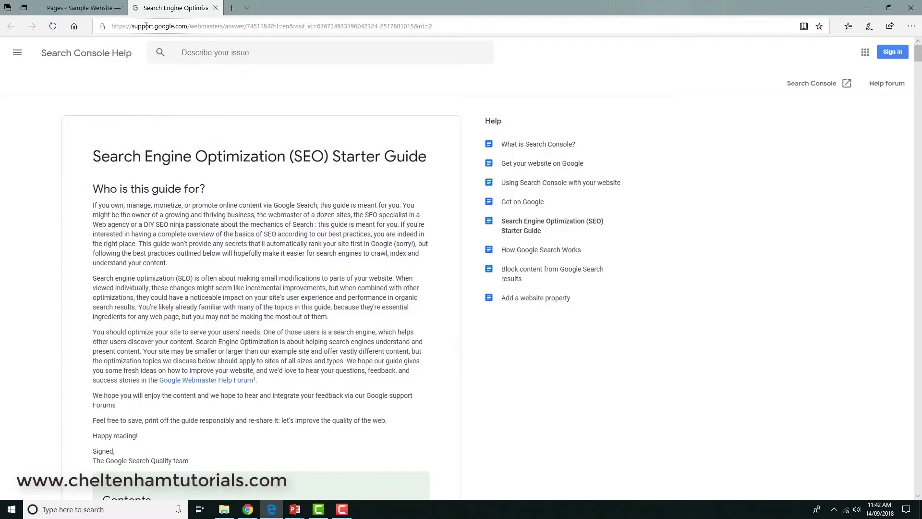
- Scroll the guide down to 'Navigation is important for search engines' and its directory diagram
{"action": "scroll", "coordinate": [301, 299], "scroll_direction": "down", "scroll_amount": 20}
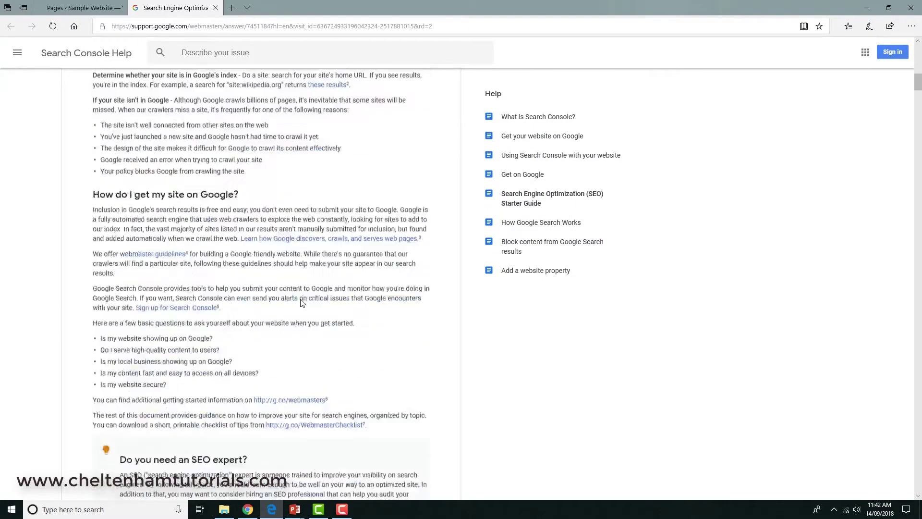
{"action": "scroll", "coordinate": [322, 299], "scroll_direction": "down", "scroll_amount": 20}
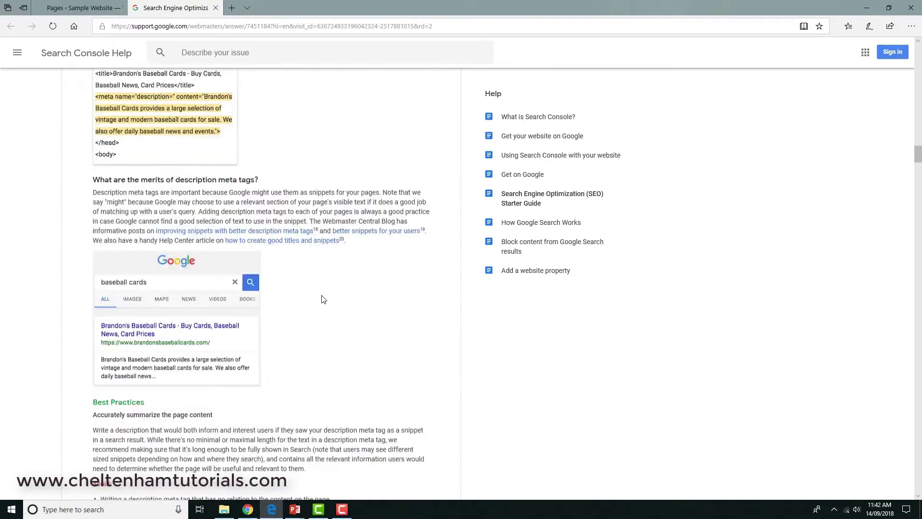
{"action": "scroll", "coordinate": [322, 299], "scroll_direction": "down", "scroll_amount": 20}
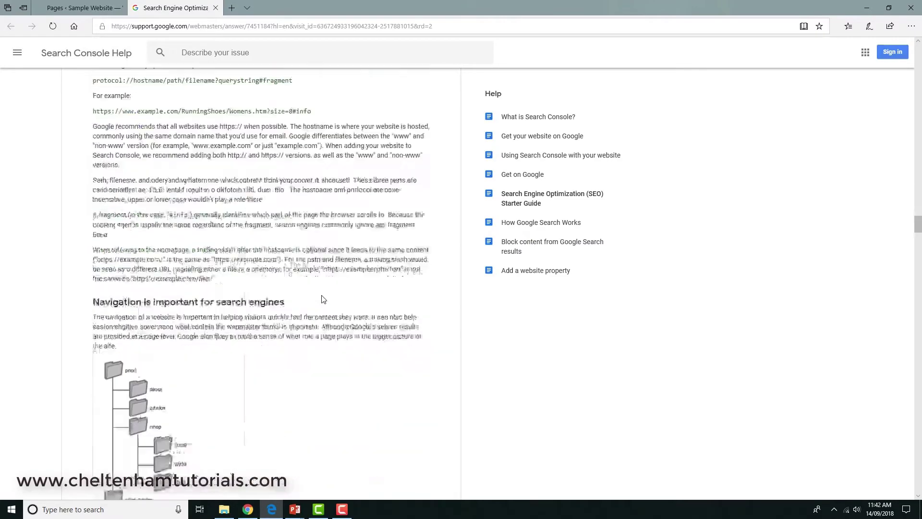
{"action": "scroll", "coordinate": [322, 299], "scroll_direction": "up", "scroll_amount": 10}
{"action": "scroll", "coordinate": [322, 299], "scroll_direction": "down", "scroll_amount": 3}
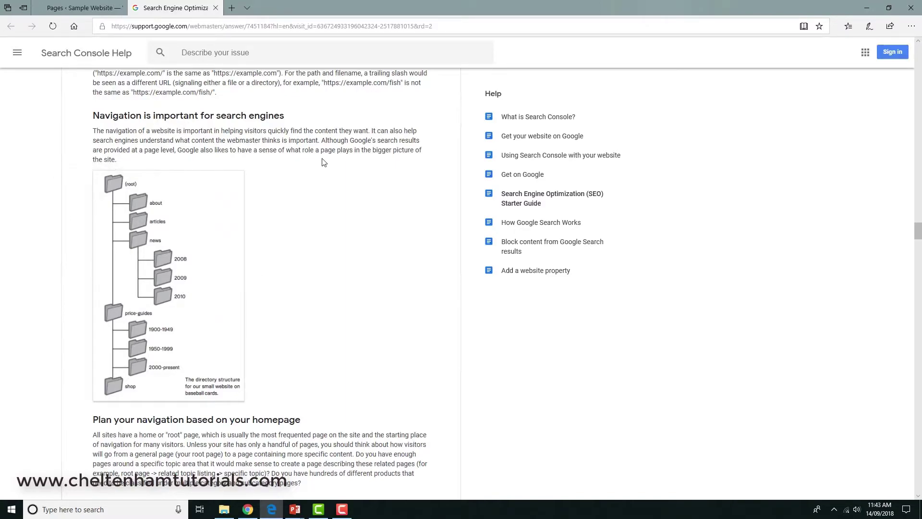
- Leave the guide and publish a new WordPress page titled 'Training'
{"action": "left_click", "coordinate": [215, 8]}
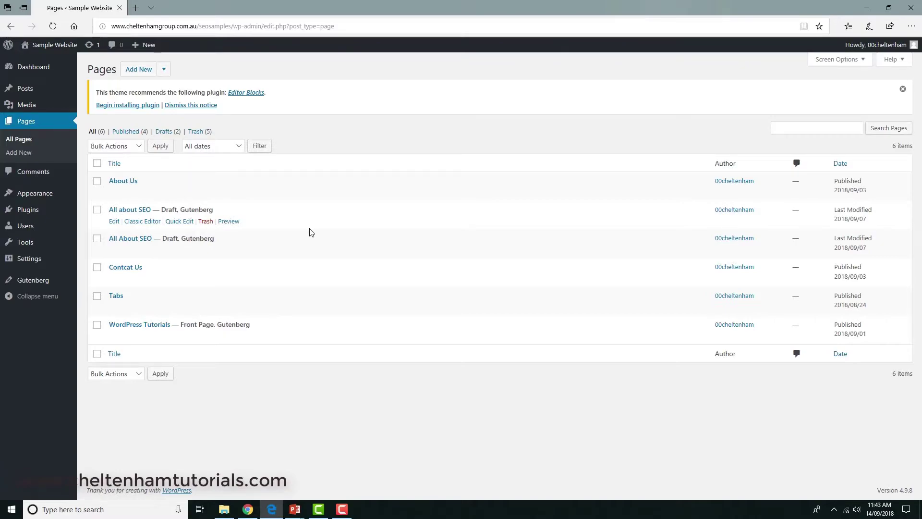
{"action": "left_click", "coordinate": [21, 152]}
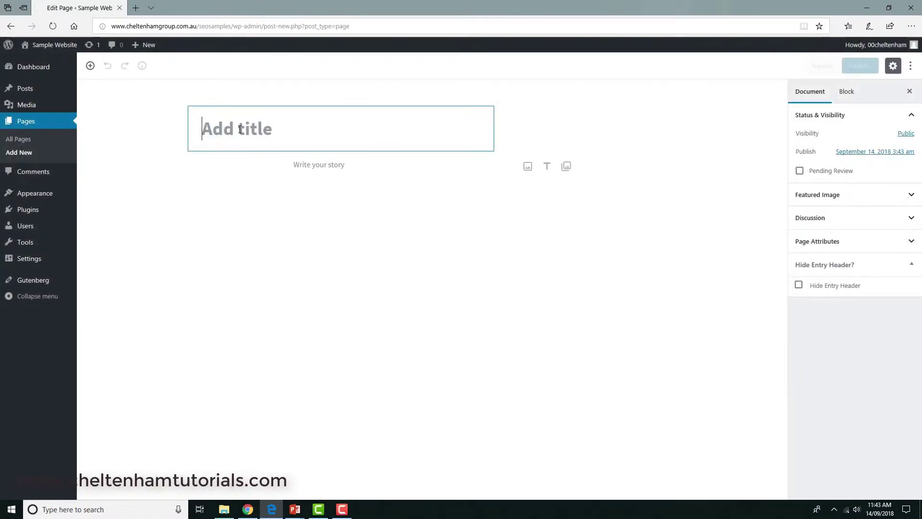
{"action": "type", "text": "Training"}
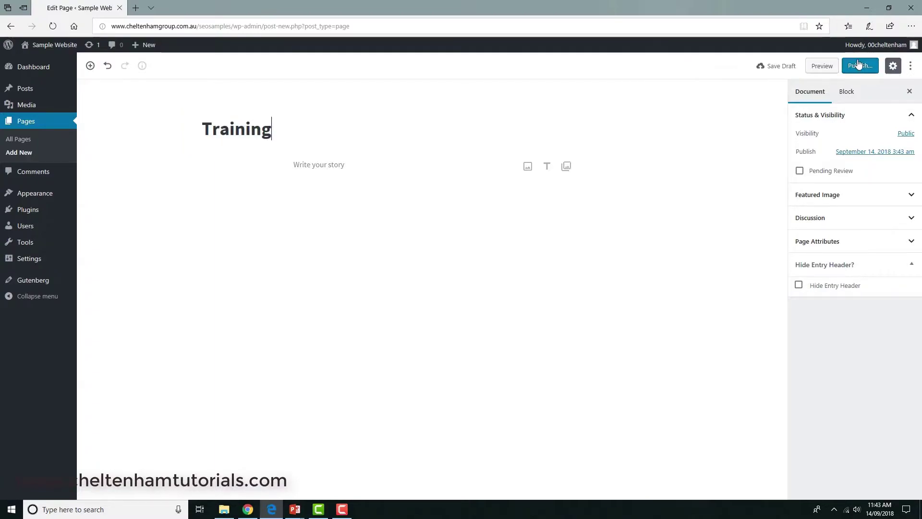
{"action": "left_click", "coordinate": [860, 66]}
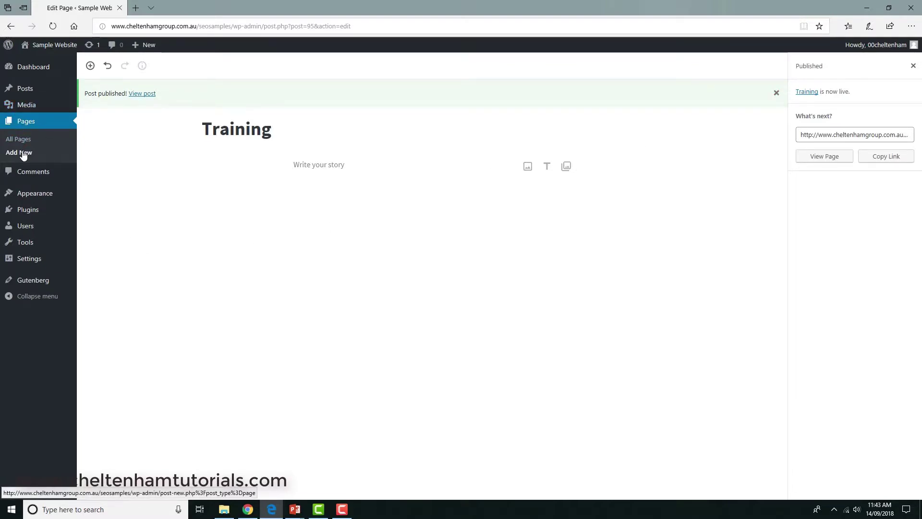
- Publish a new page 'SEO Training' with Training chosen as its parent page
{"action": "left_click", "coordinate": [21, 154]}
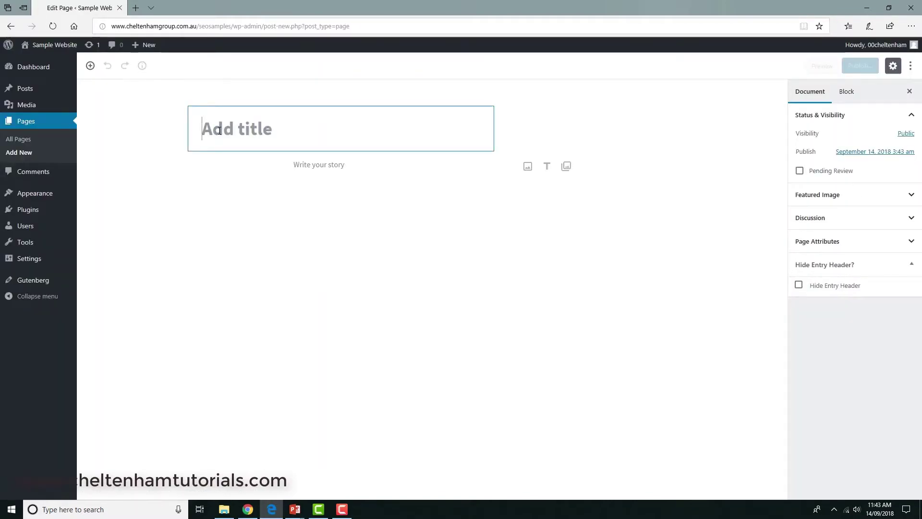
{"action": "type", "text": "SEO"}
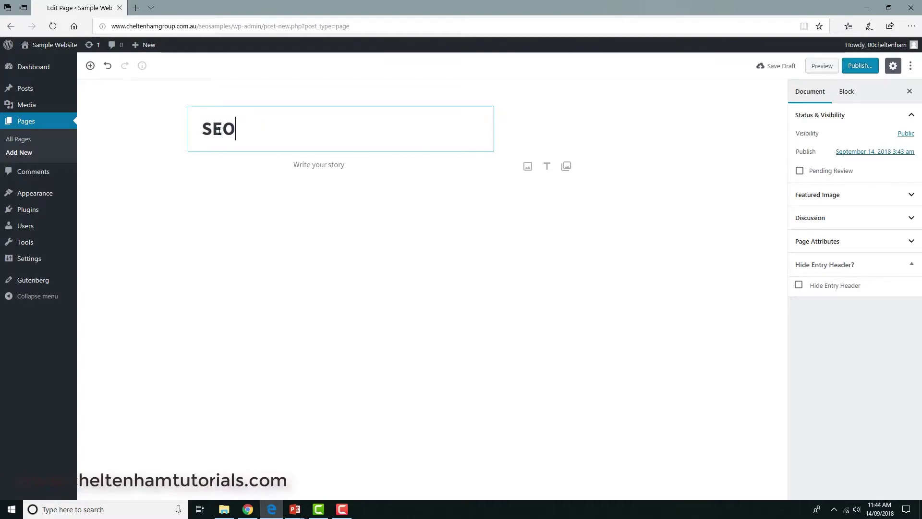
{"action": "type", "text": " Training"}
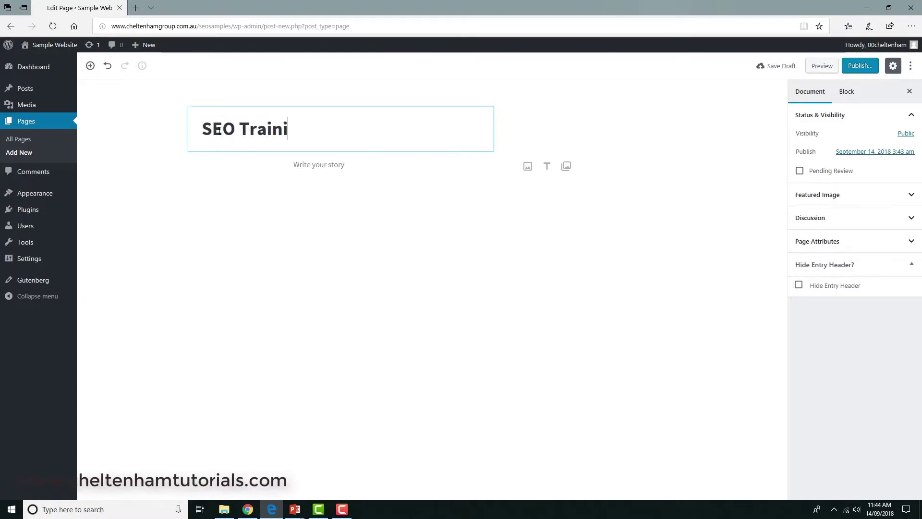
{"action": "left_click", "coordinate": [916, 261]}
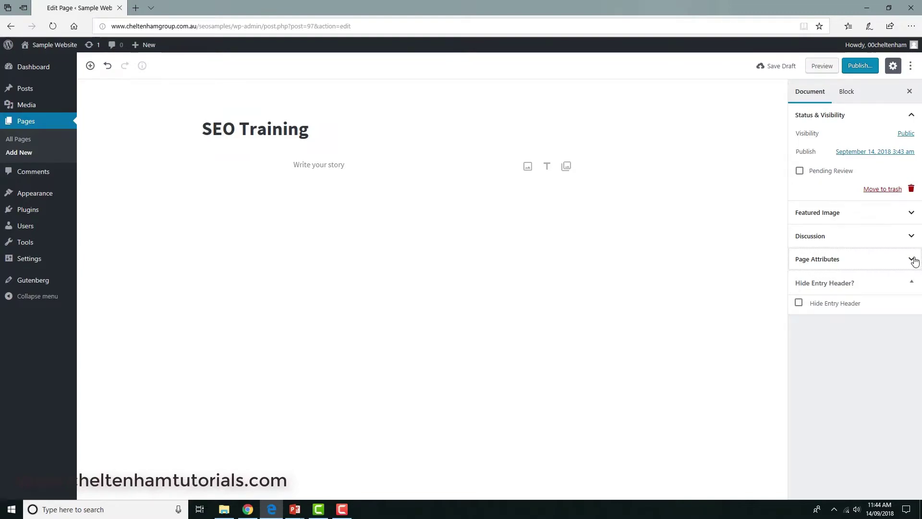
{"action": "left_click", "coordinate": [916, 262]}
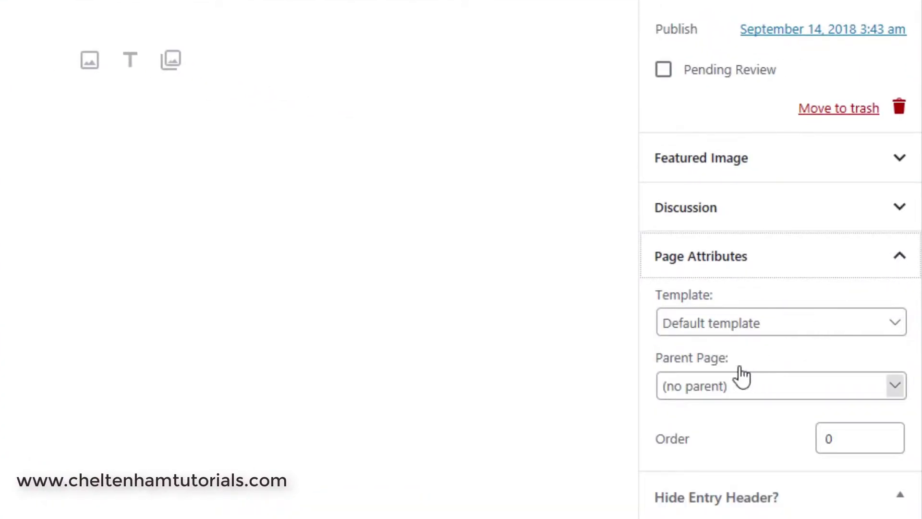
{"action": "left_click", "coordinate": [900, 392]}
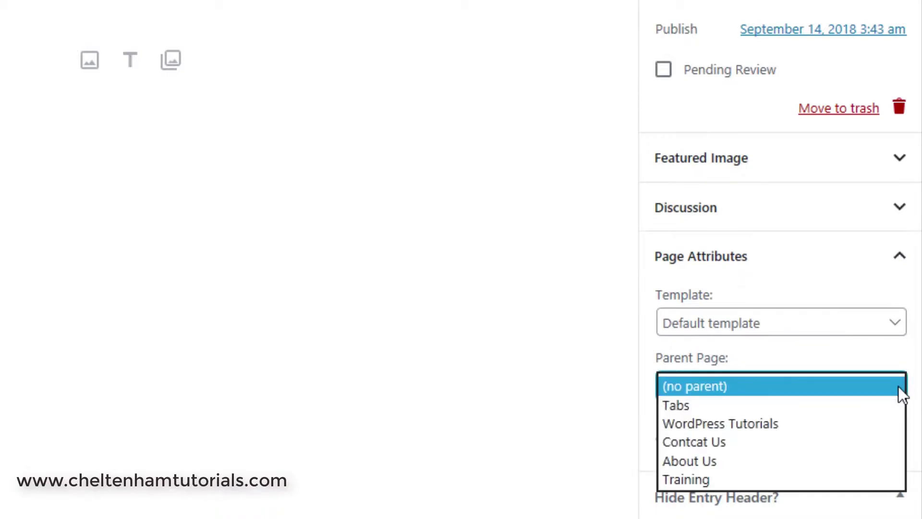
{"action": "left_click", "coordinate": [807, 483]}
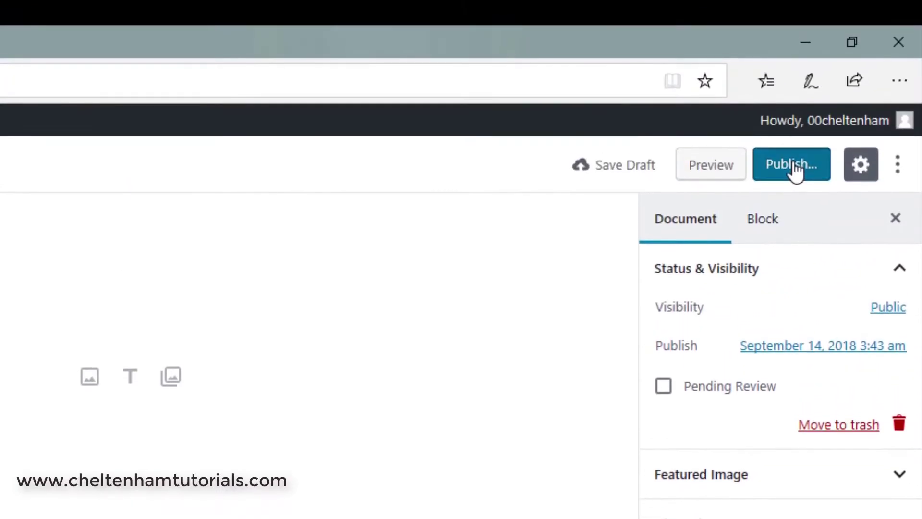
{"action": "left_click", "coordinate": [794, 47]}
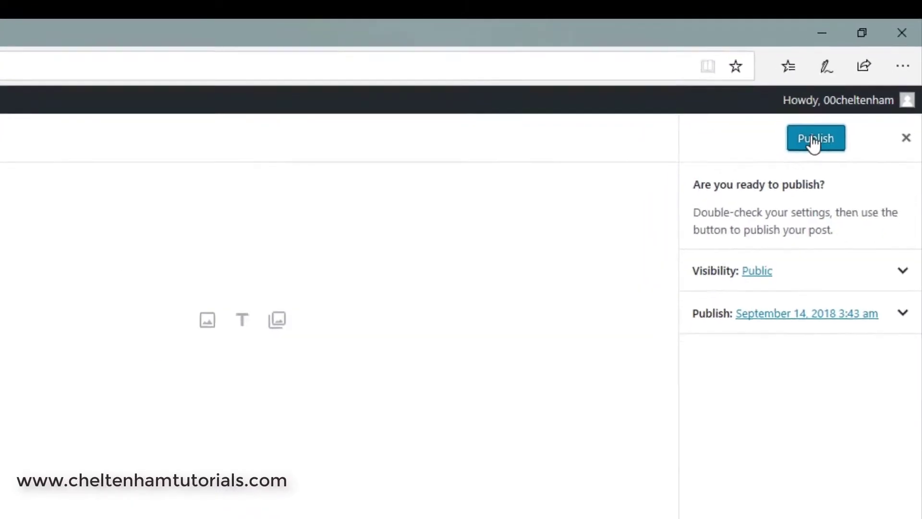
{"action": "left_click", "coordinate": [861, 69]}
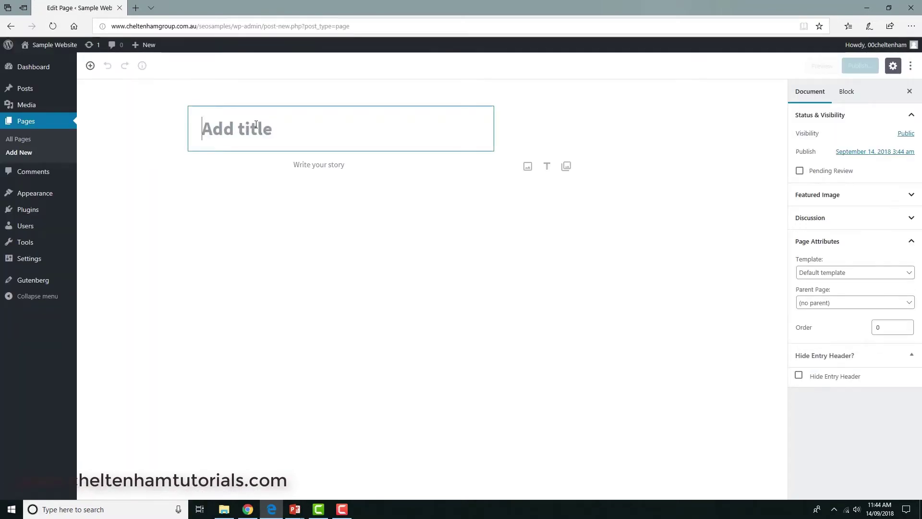
- Publish 'WordPress Training' with Training selected as its parent page
{"action": "type", "text": "WordPr"}
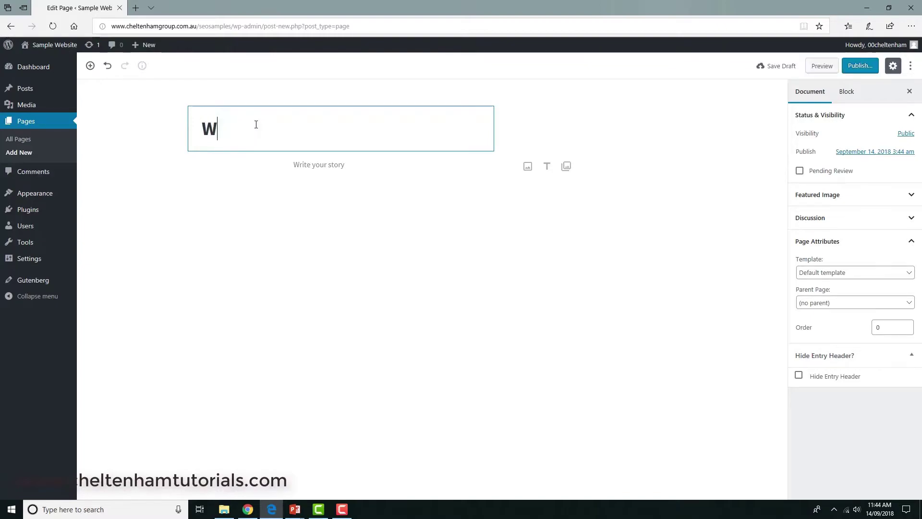
{"action": "type", "text": "ess Training"}
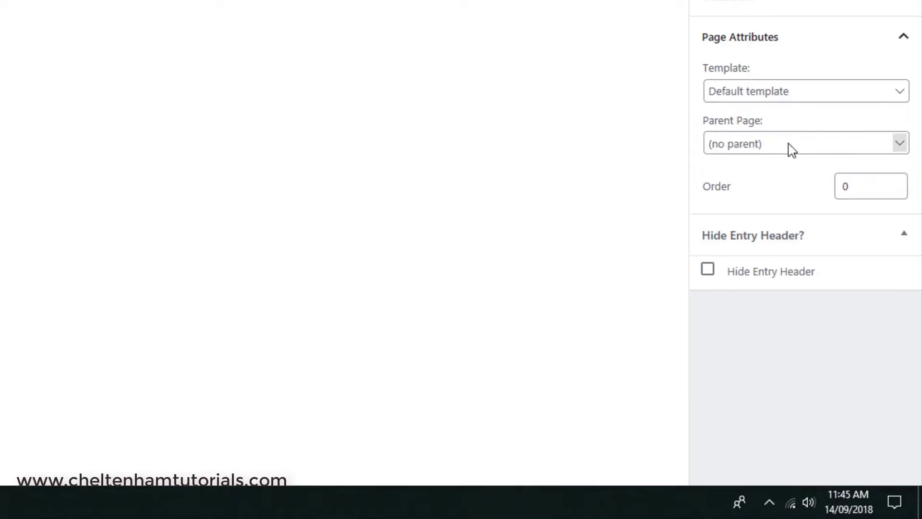
{"action": "scroll", "coordinate": [790, 148], "scroll_direction": "up", "scroll_amount": 1}
{"action": "left_click", "coordinate": [900, 176]}
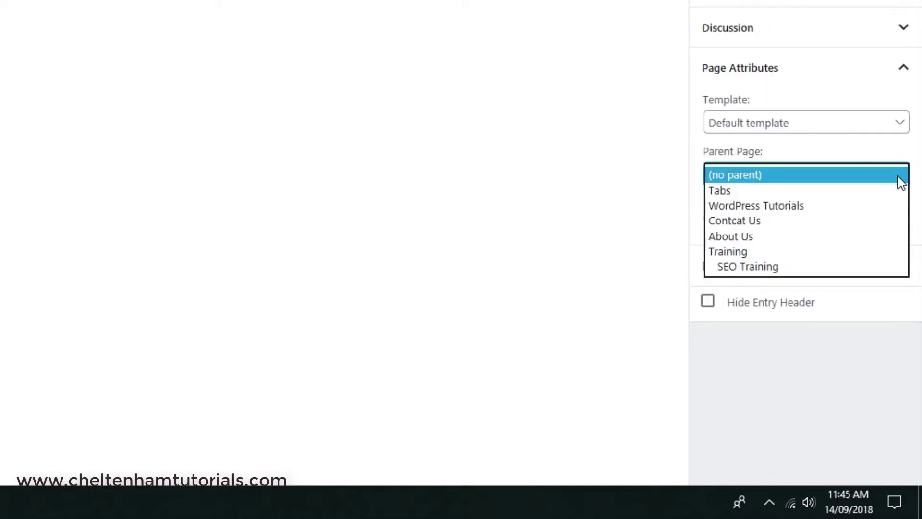
{"action": "left_click", "coordinate": [818, 253]}
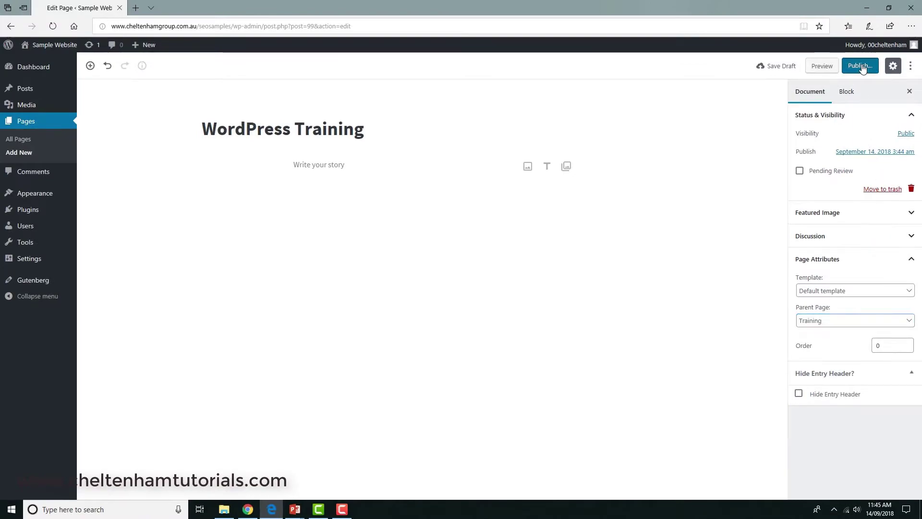
{"action": "left_click", "coordinate": [862, 66]}
{"action": "left_click", "coordinate": [862, 66]}
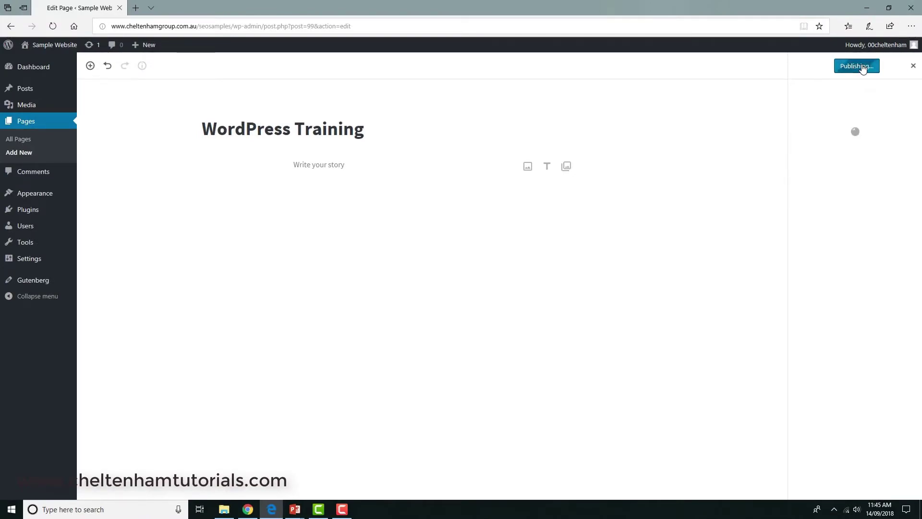
{"action": "left_click", "coordinate": [24, 153]}
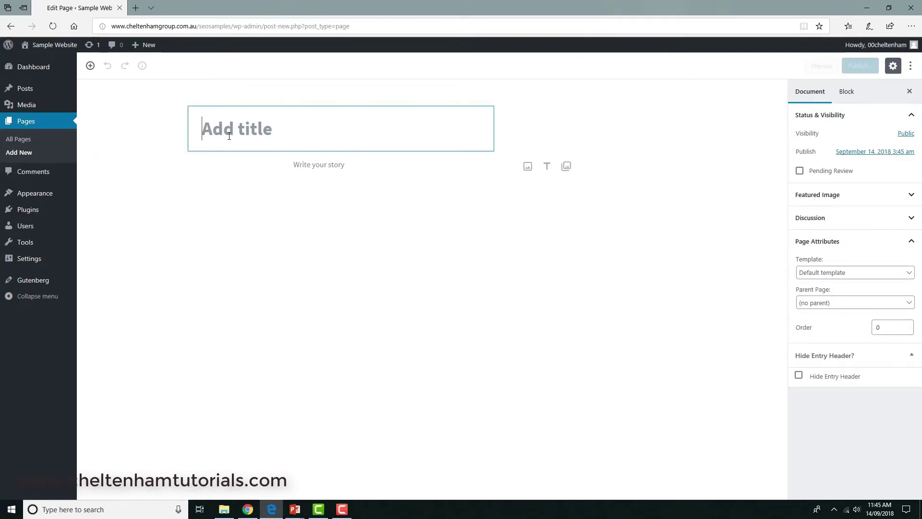
- Title the new page 'YouTube Training' and set its parent page to Training
{"action": "type", "text": "YouTube "}
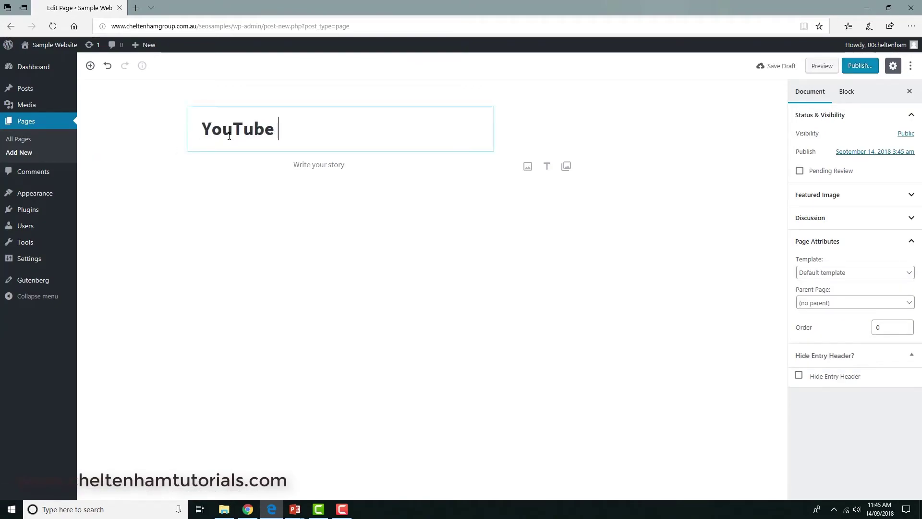
{"action": "type", "text": "Training"}
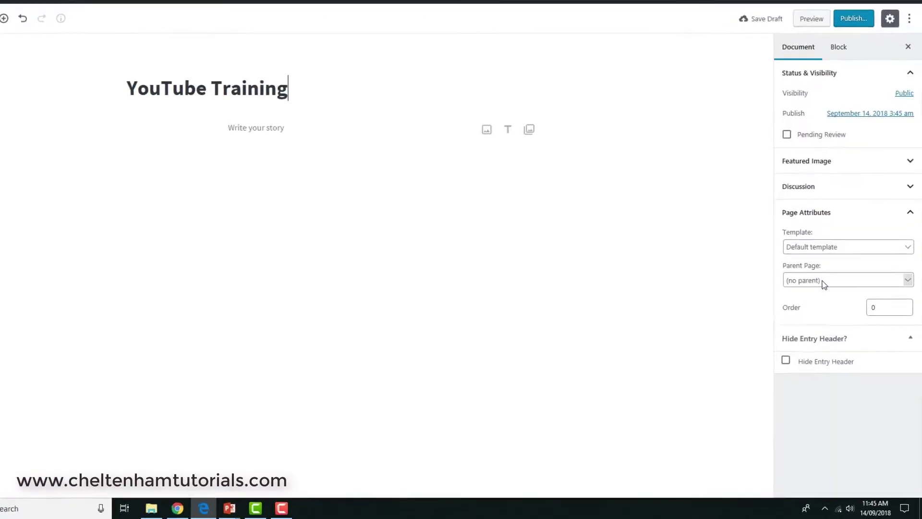
{"action": "left_click", "coordinate": [908, 280]}
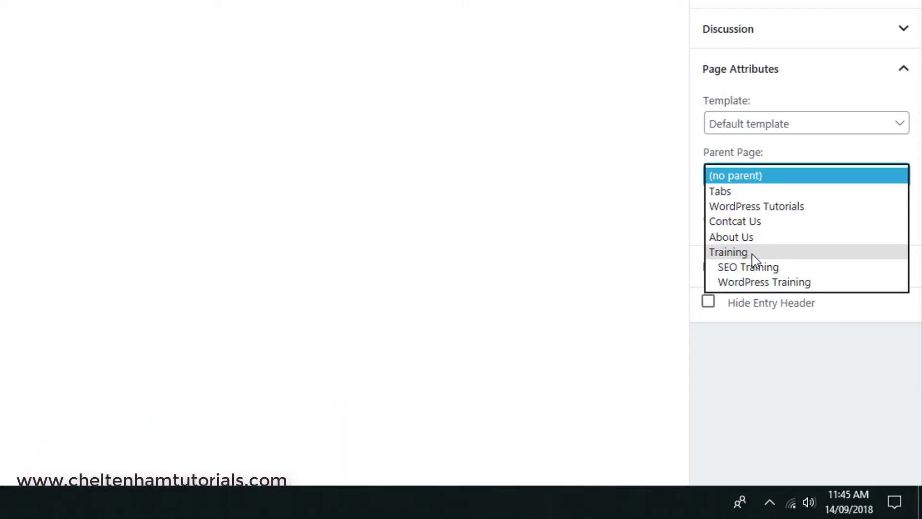
{"action": "left_click", "coordinate": [753, 255]}
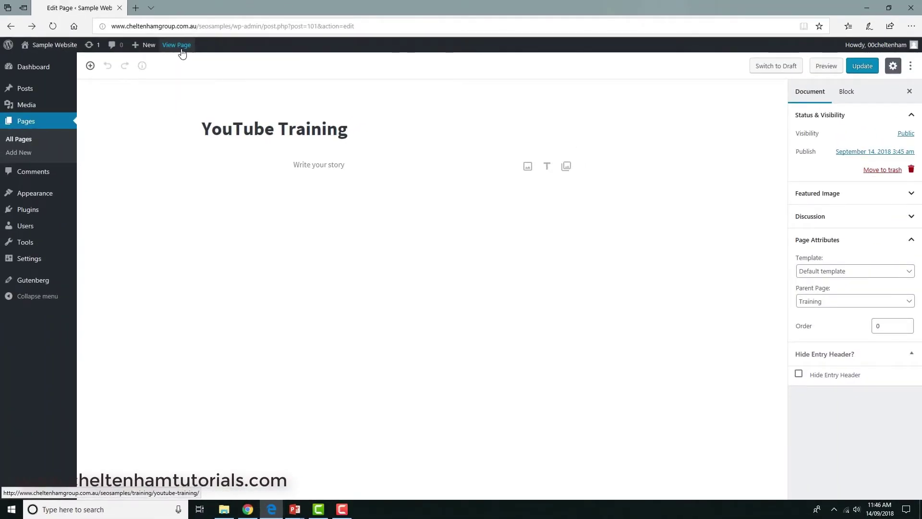
- View the live YouTube Training page and highlight the site address and slug in its URL
{"action": "left_click", "coordinate": [183, 50]}
{"action": "left_click_drag", "start_coordinate": [232, 25], "coordinate": [111, 25]}
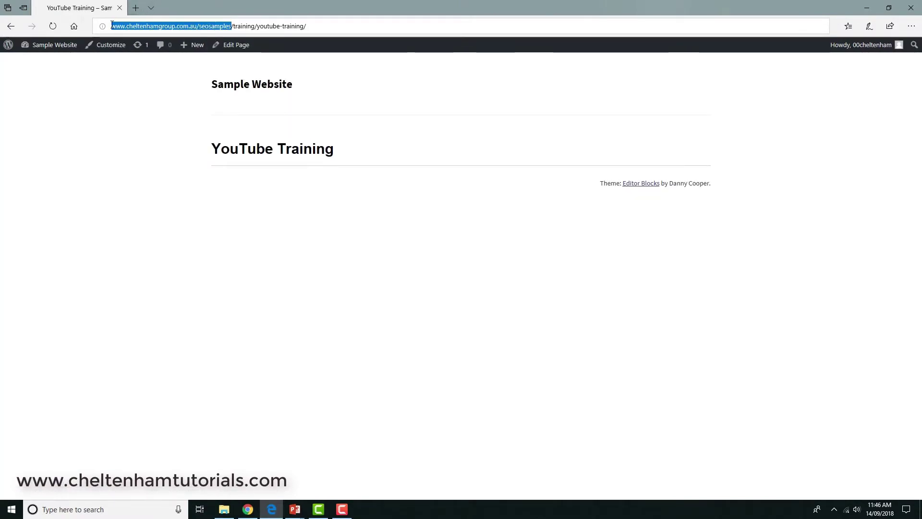
{"action": "left_click", "coordinate": [247, 28]}
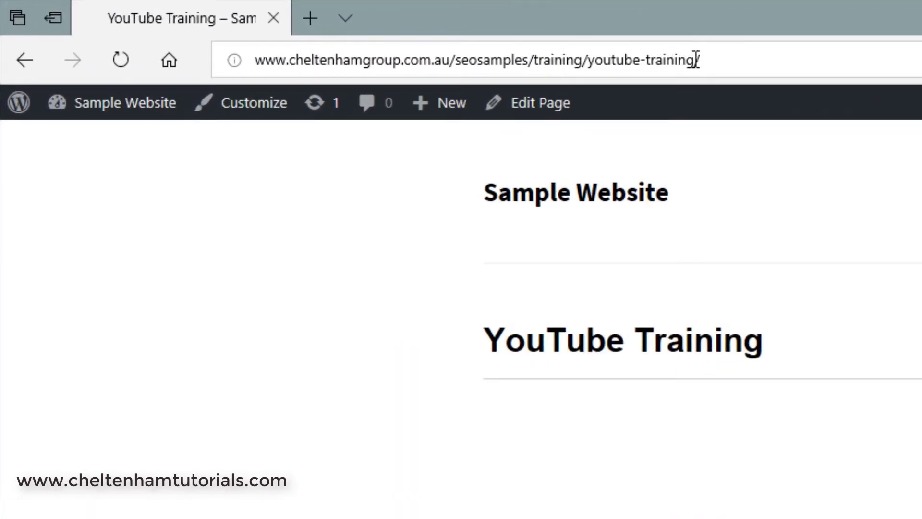
{"action": "left_click_drag", "start_coordinate": [696, 58], "coordinate": [528, 63]}
{"action": "left_click", "coordinate": [569, 60]}
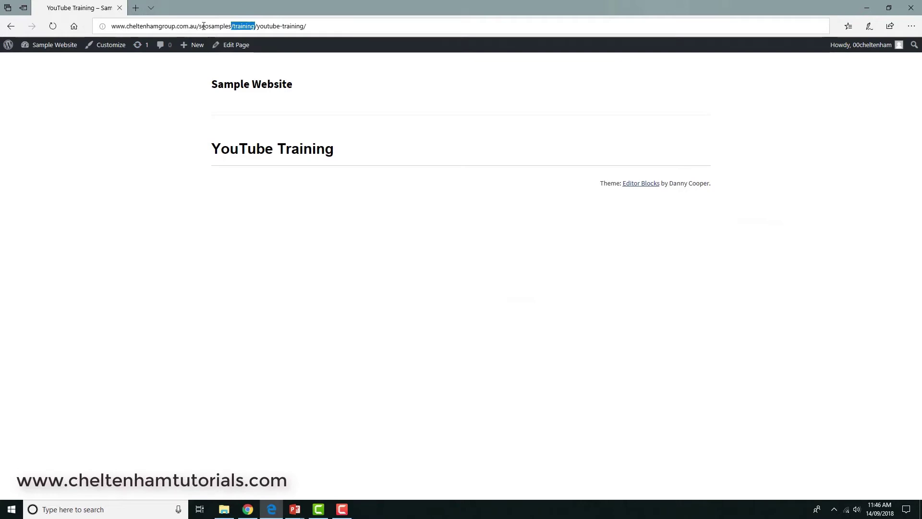
- Highlight the /training/ folder and youtube-training slug in the URL, then return to All Pages
{"action": "left_click", "coordinate": [356, 25]}
{"action": "double_click", "coordinate": [249, 27]}
{"action": "left_click", "coordinate": [265, 27]}
{"action": "left_click_drag", "start_coordinate": [258, 27], "coordinate": [304, 27]}
{"action": "left_click", "coordinate": [11, 27]}
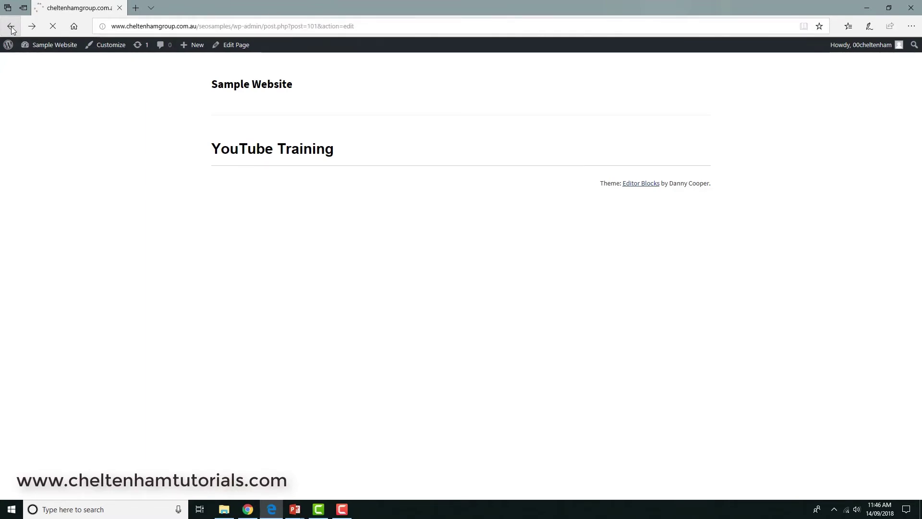
{"action": "left_click", "coordinate": [11, 27]}
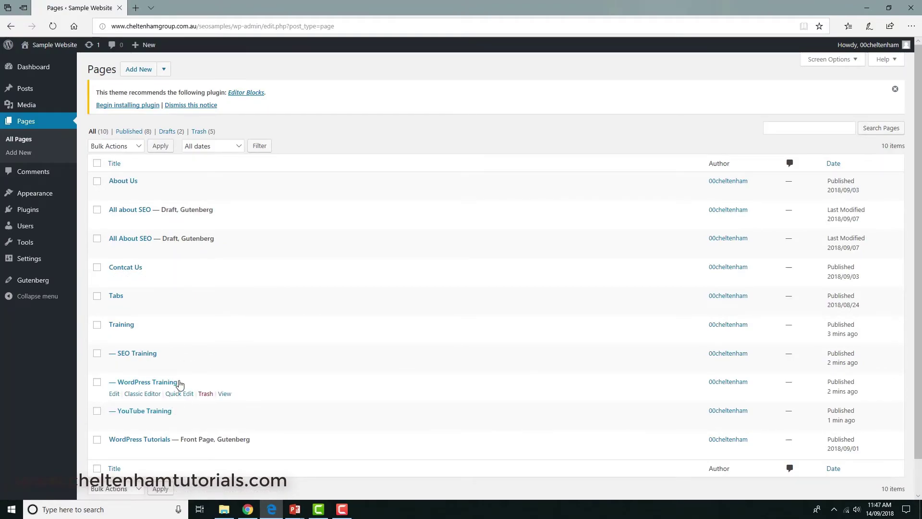
- Open WordPress Training from the All Pages list and view its live page
{"action": "scroll", "coordinate": [312, 309], "scroll_direction": "down", "scroll_amount": 1}
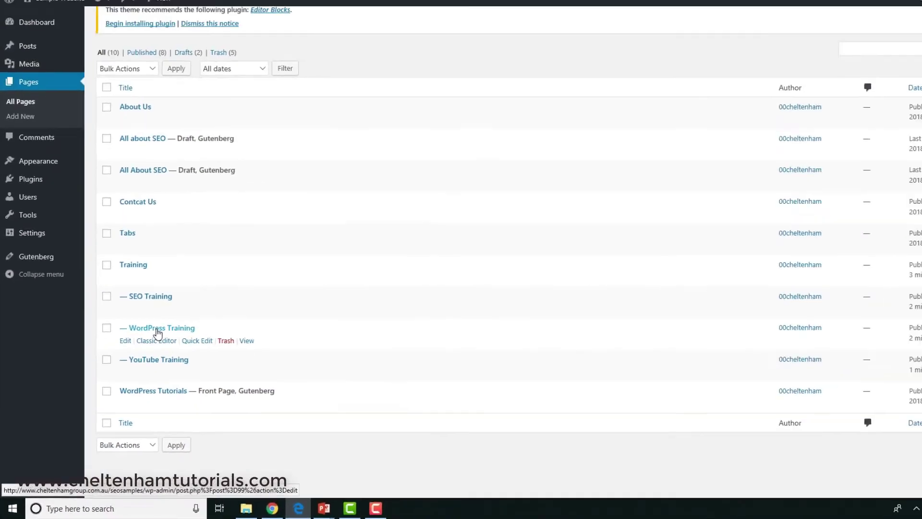
{"action": "left_click", "coordinate": [154, 329]}
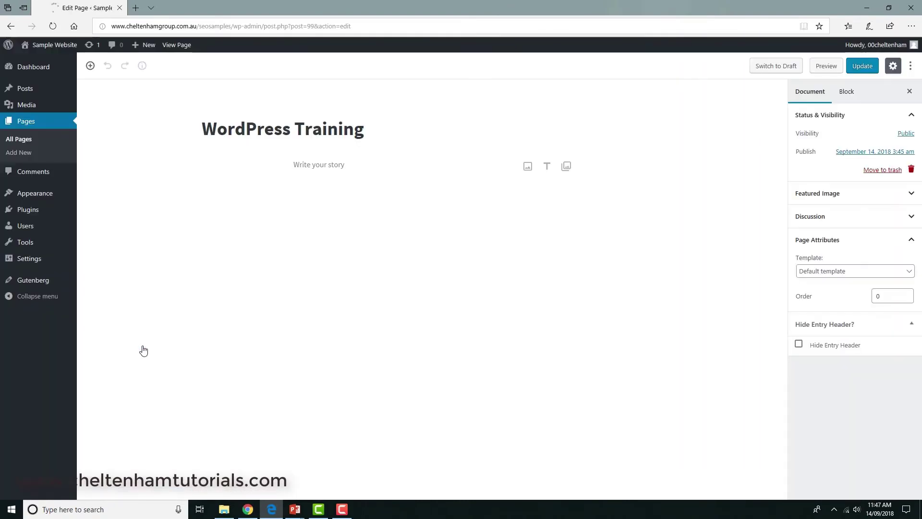
{"action": "left_click", "coordinate": [179, 45]}
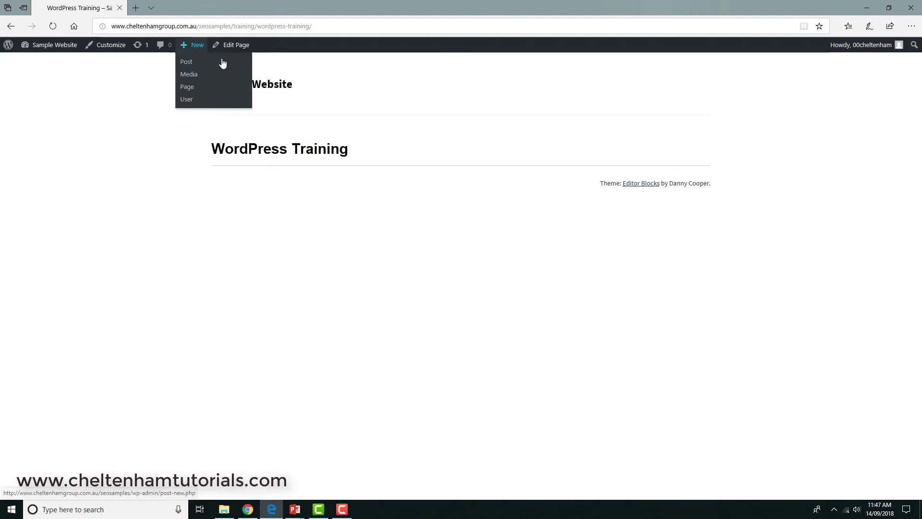
{"action": "left_click_drag", "start_coordinate": [316, 28], "coordinate": [271, 28]}
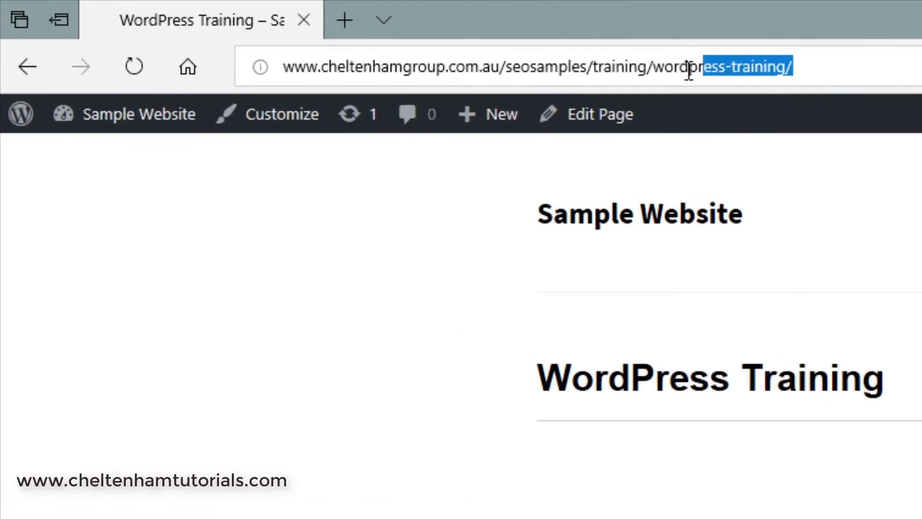
{"action": "left_click_drag", "start_coordinate": [689, 71], "coordinate": [654, 73]}
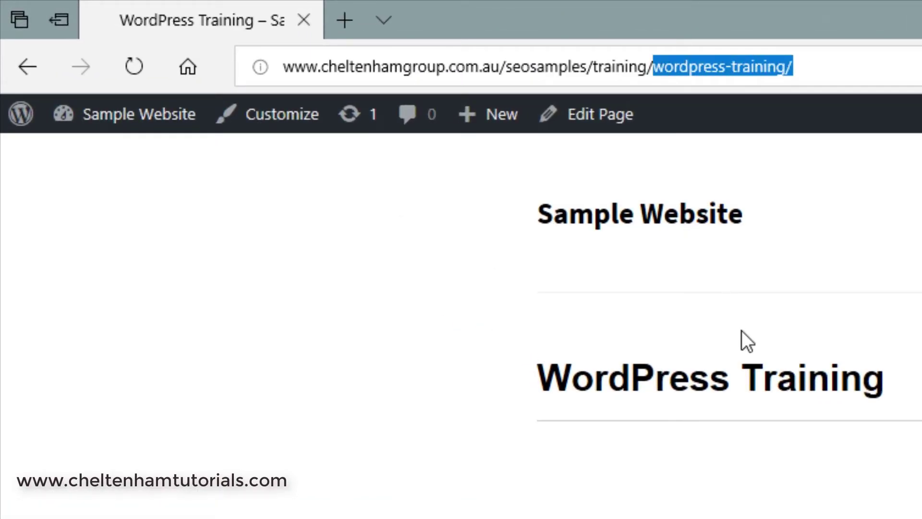
{"action": "double_click", "coordinate": [626, 66]}
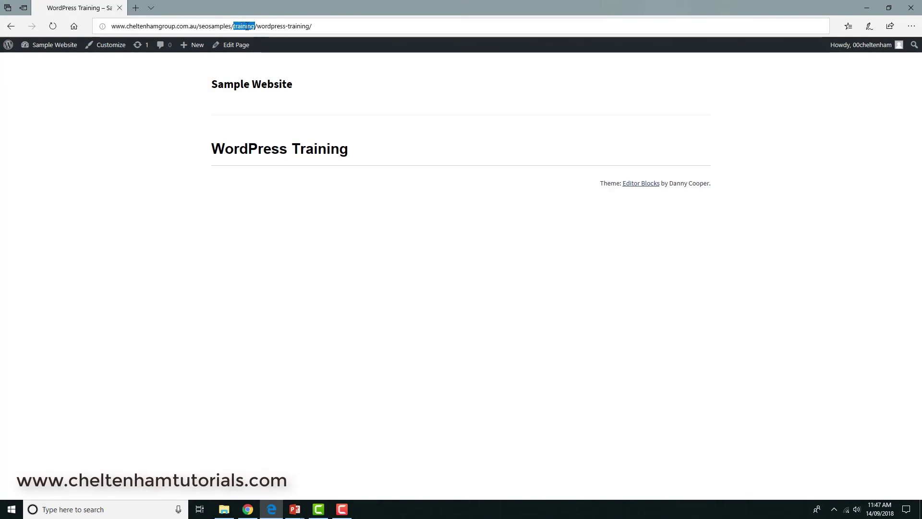
{"action": "key", "text": "End"}
{"action": "double_click", "coordinate": [248, 25]}
{"action": "left_click", "coordinate": [313, 26]}
{"action": "left_click_drag", "start_coordinate": [313, 26], "coordinate": [260, 31]}
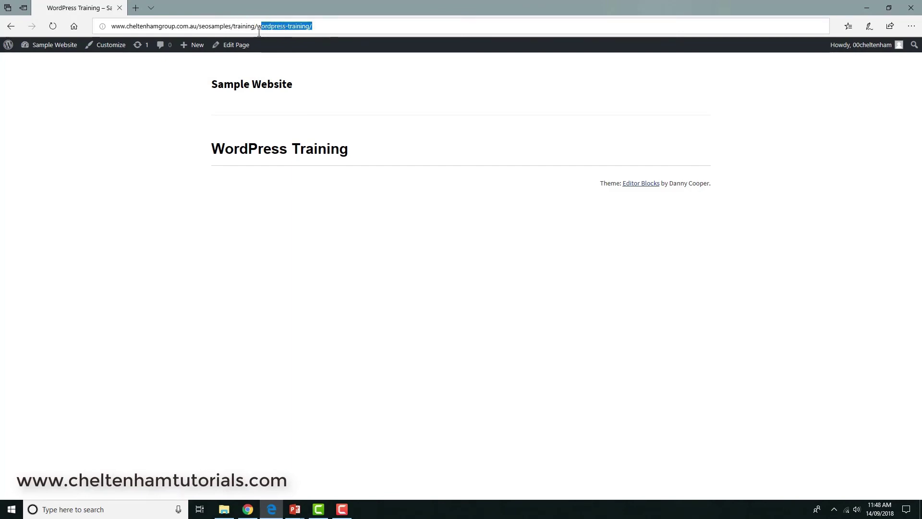
{"action": "left_click", "coordinate": [325, 28]}
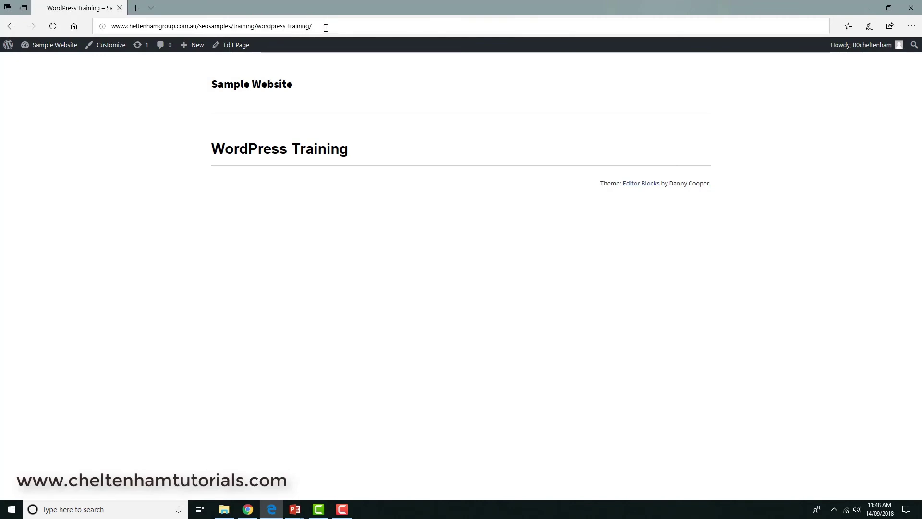